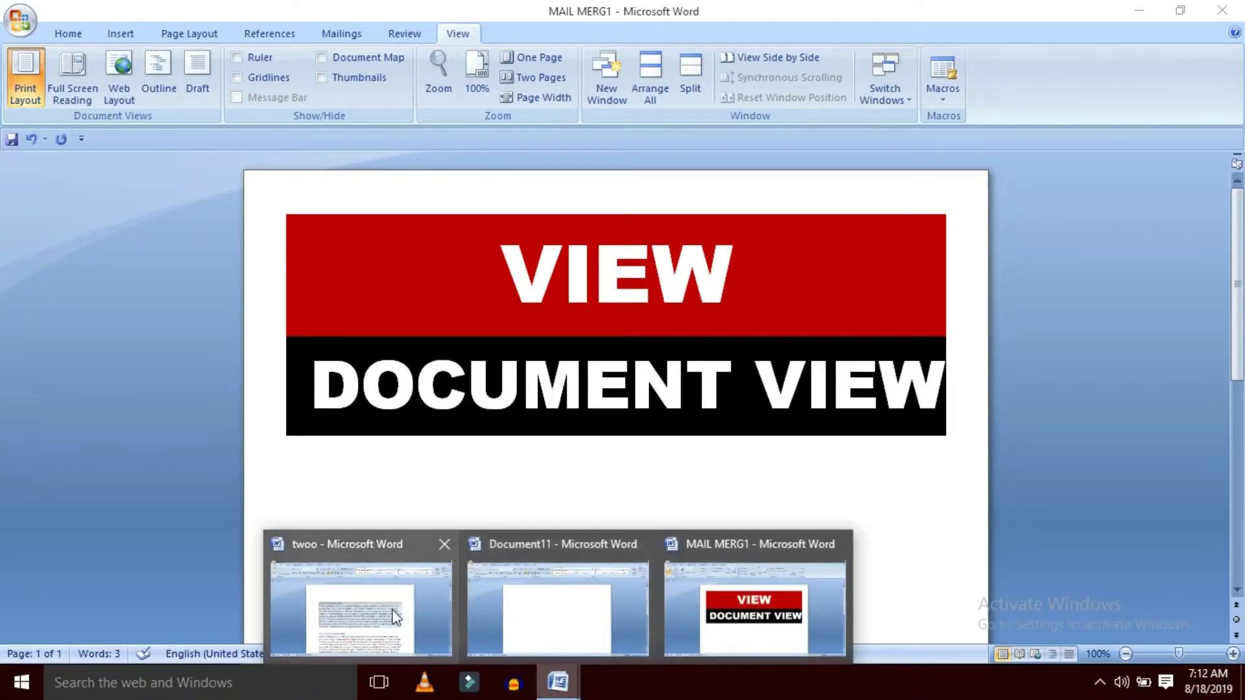
Step: Bring the 'twoo' document to the front from Word's taskbar button
click(390, 609)
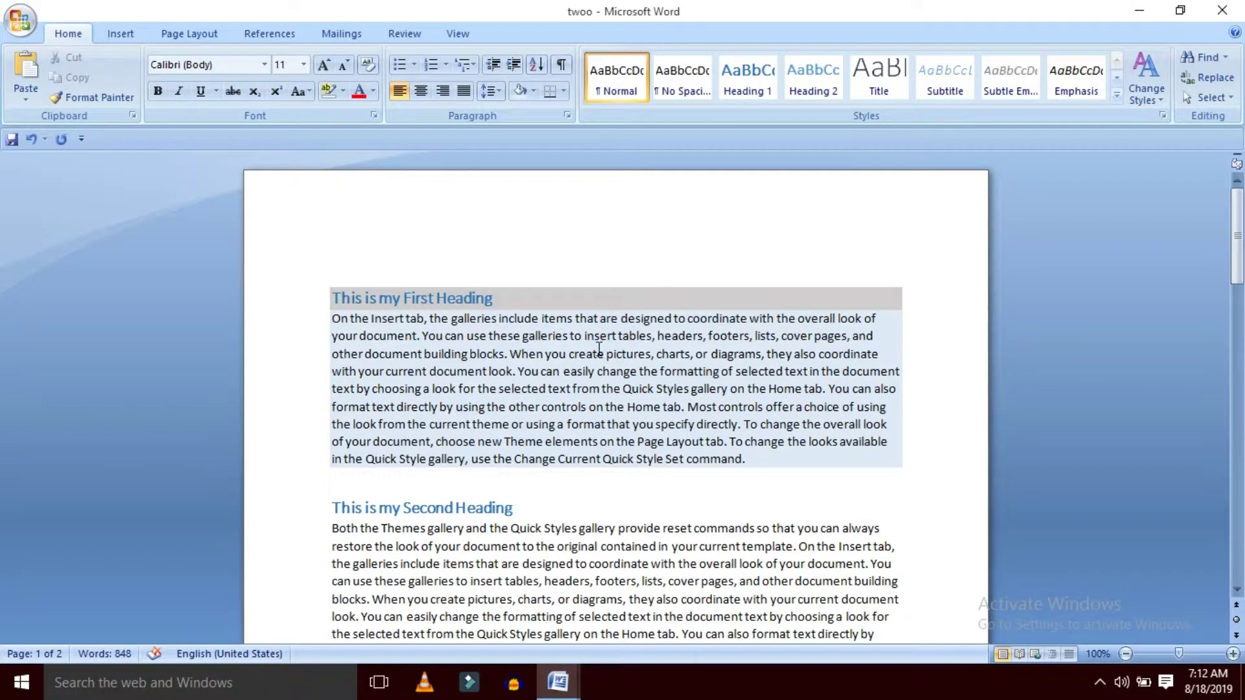
Step: Scroll through the document, put the cursor in the first heading, and show the View tab
scroll(599, 349, down, 6)
scroll(600, 349, down, 6)
scroll(599, 349, down, 6)
scroll(599, 350, down, 6)
scroll(597, 349, up, 5)
scroll(598, 349, up, 5)
scroll(596, 345, up, 5)
scroll(596, 344, up, 5)
click(331, 298)
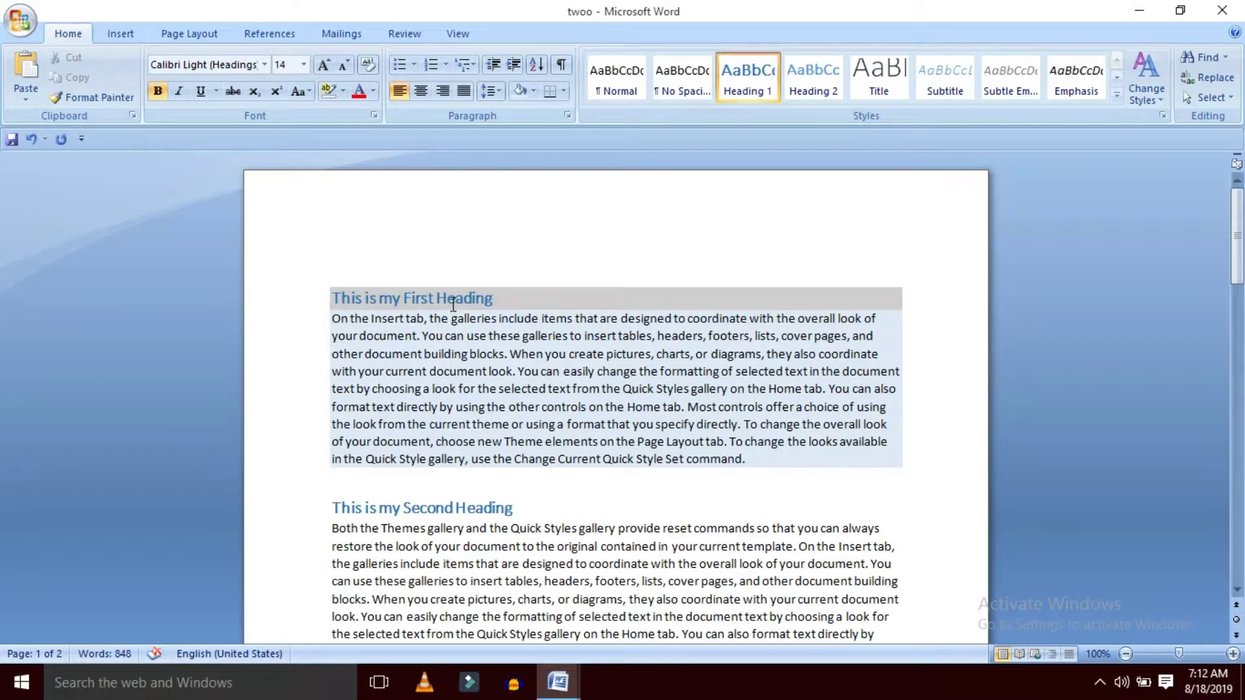
click(458, 34)
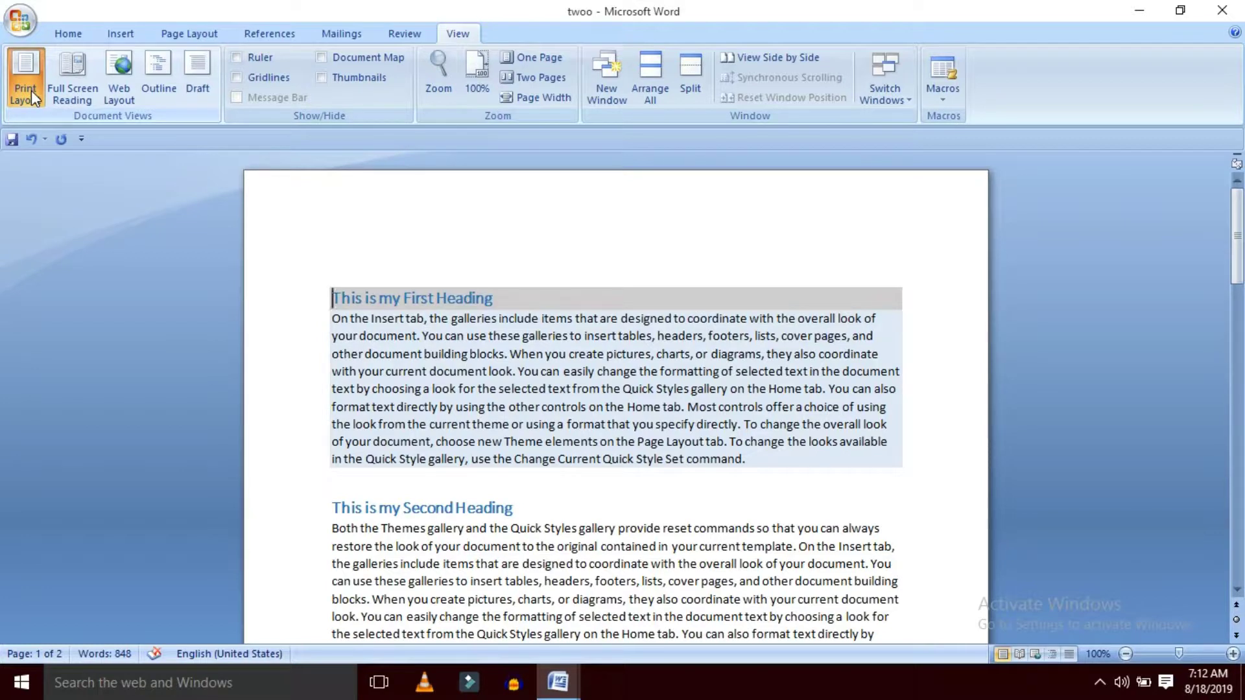
Step: Preview the printed document with Ctrl+F2, then close Print Preview
scroll(480, 344, down, 2)
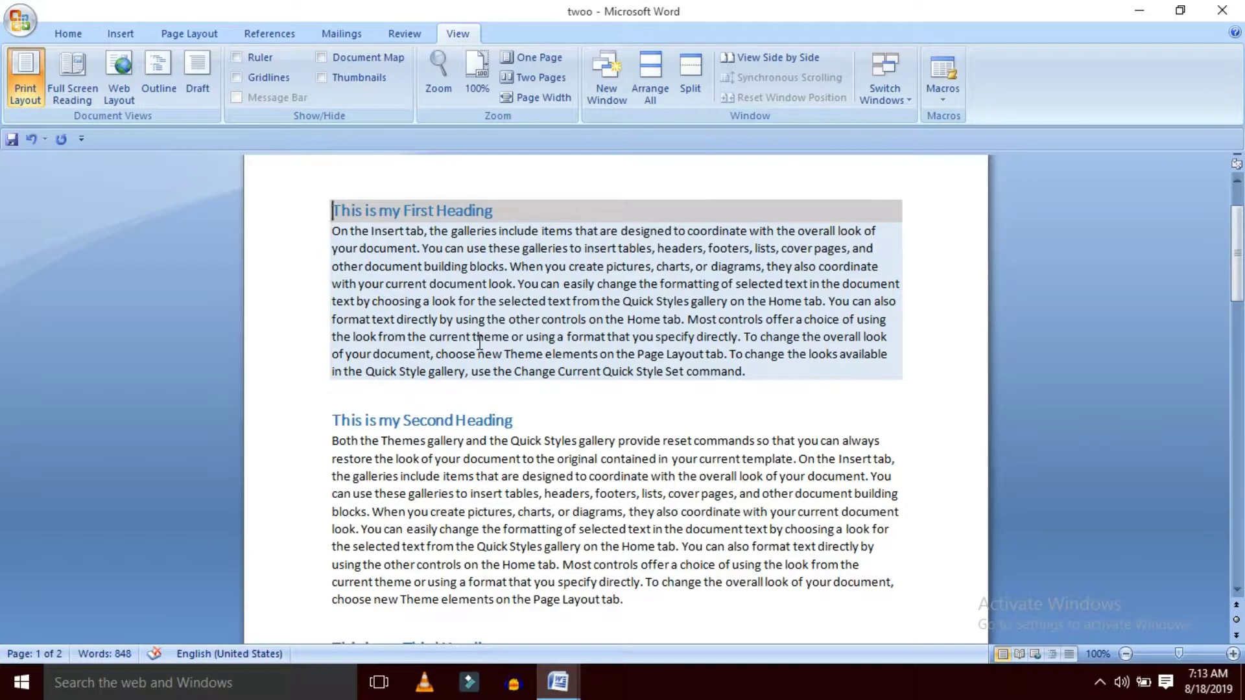
key(ctrl+F2)
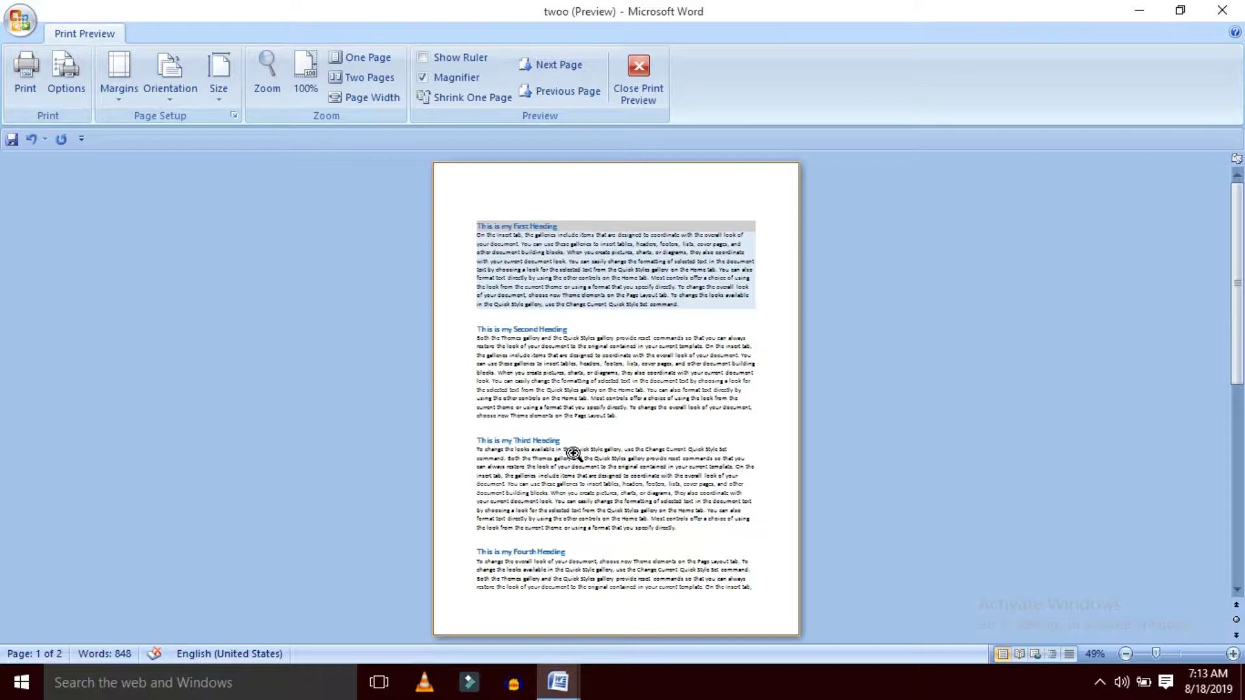
click(639, 94)
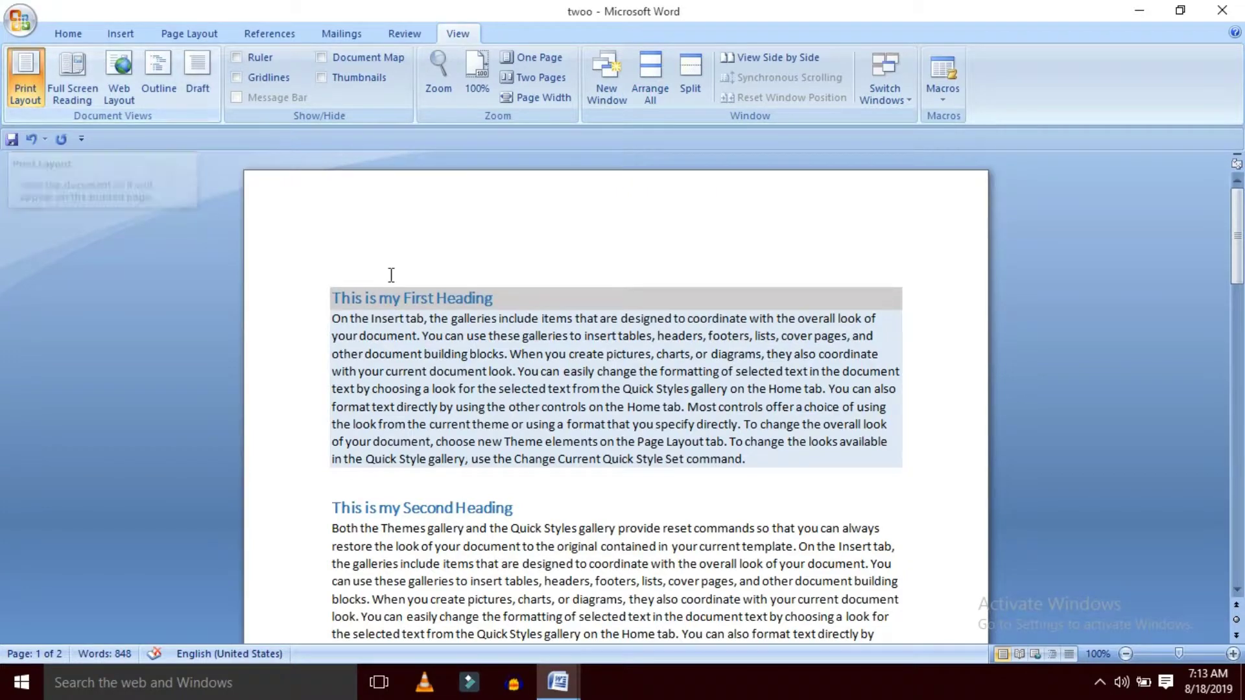
Step: Scroll down and back up through the five-heading document in Print Layout
scroll(496, 365, down, 3)
scroll(500, 367, down, 5)
scroll(500, 367, down, 3)
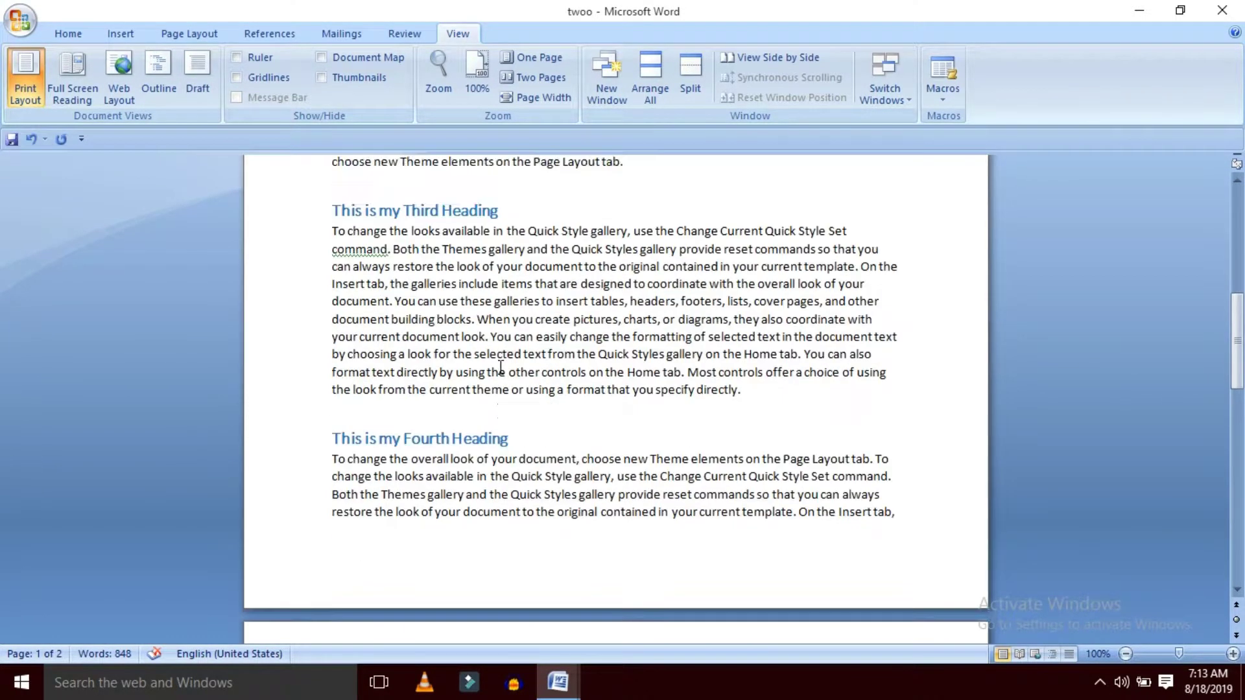
scroll(500, 367, up, 2)
scroll(508, 391, up, 4)
scroll(508, 391, up, 5)
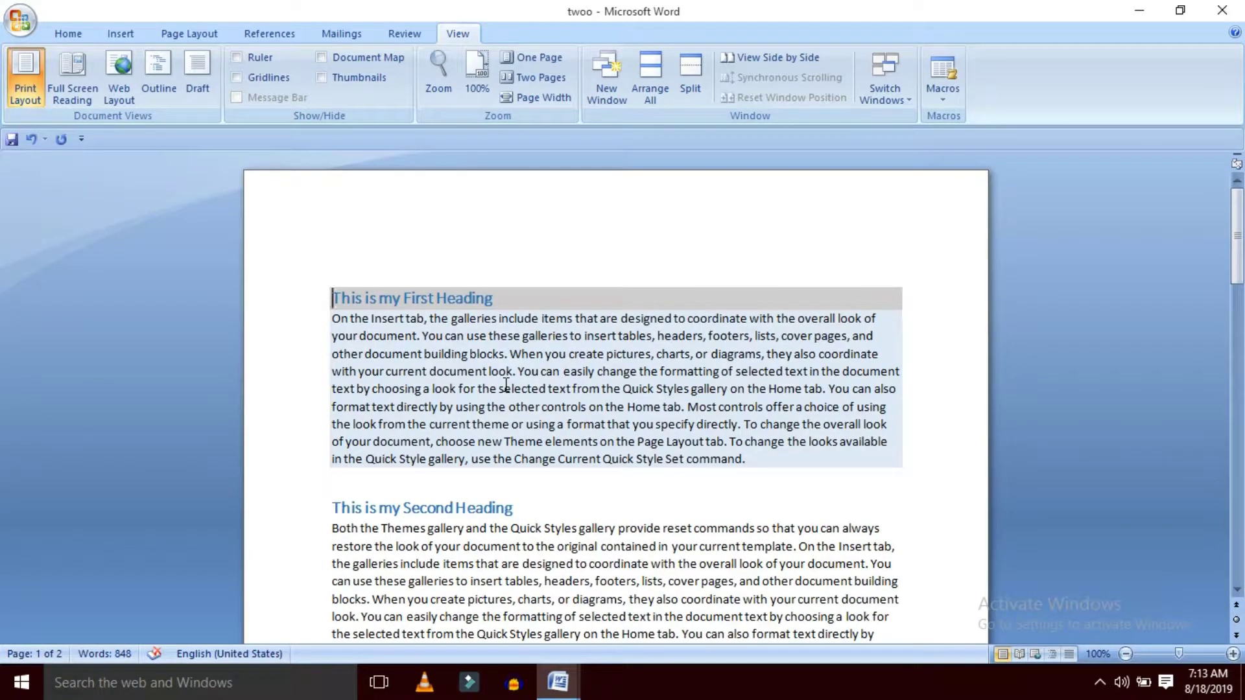
Step: Scroll through the document again, then open it in Full Screen Reading view
scroll(588, 454, down, 3)
scroll(588, 453, down, 5)
scroll(589, 453, down, 8)
scroll(588, 453, down, 5)
scroll(588, 453, up, 6)
scroll(588, 454, up, 10)
scroll(589, 453, up, 9)
click(86, 89)
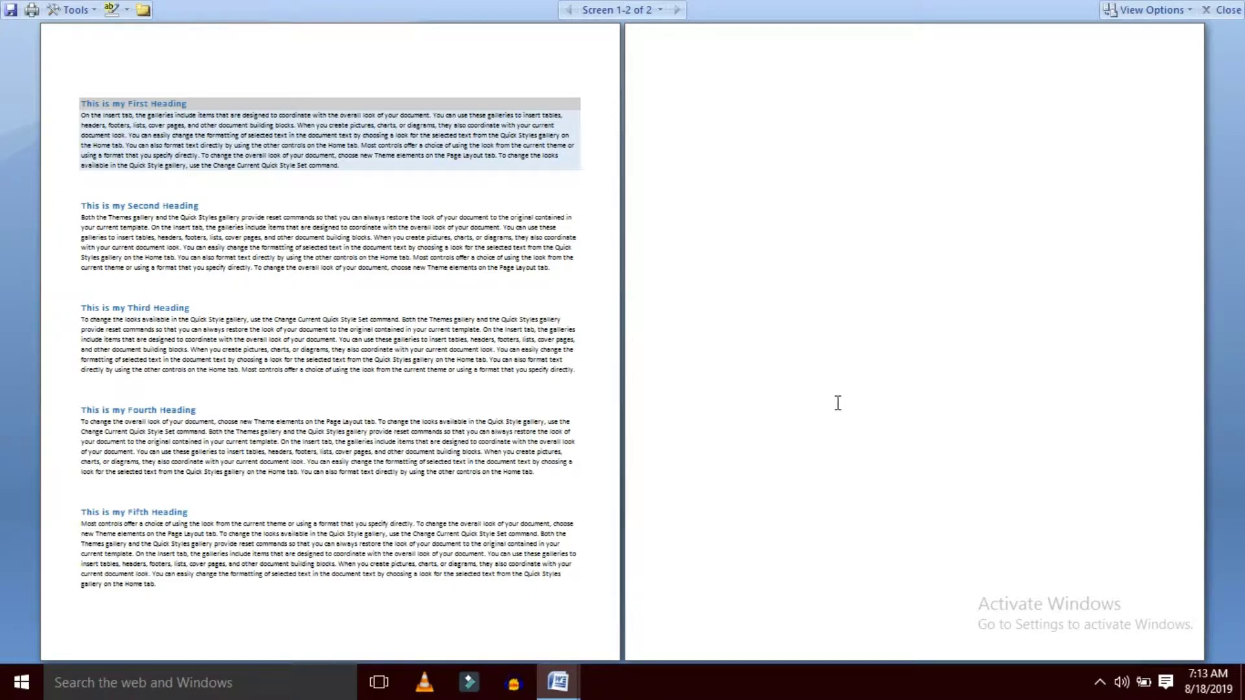
Step: Enlarge the reading text, then select and deselect the opening heading text
ctrl+scroll(837, 403, up, 1)
ctrl+scroll(838, 403, up, 1)
ctrl+scroll(838, 403, up, 1)
ctrl+scroll(838, 402, up, 1)
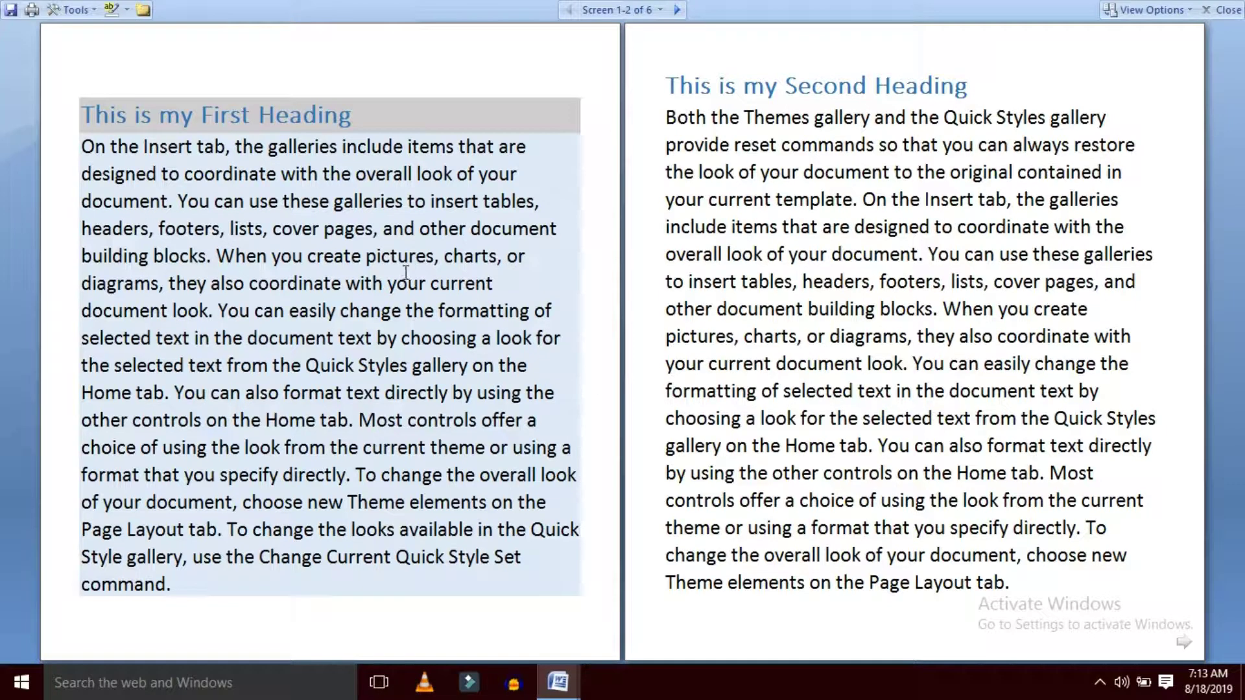
drag(90, 113, 371, 148)
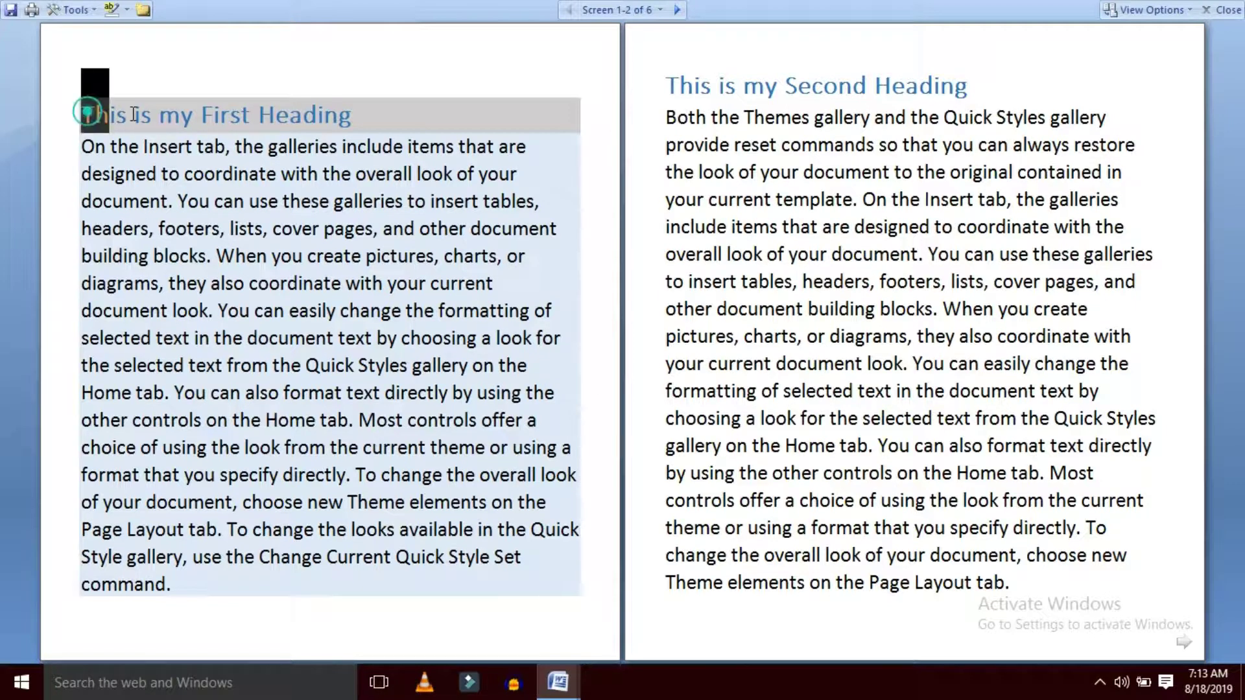
click(395, 280)
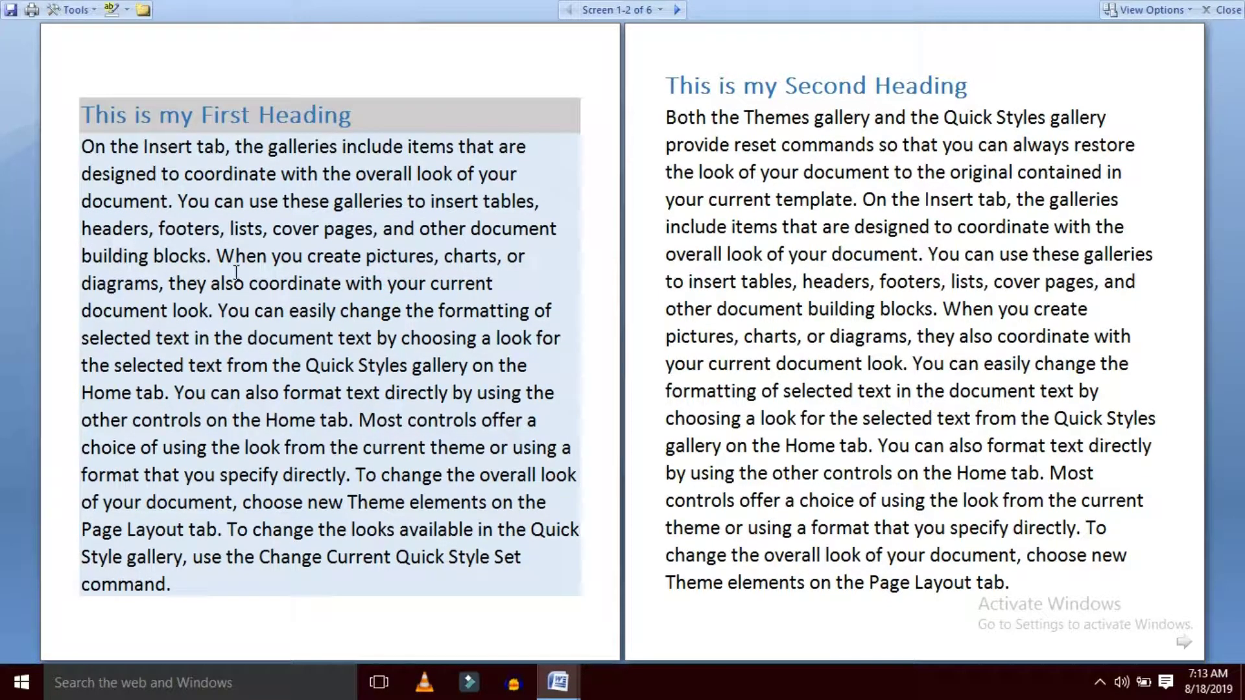
click(279, 274)
click(731, 297)
Step: Page forward and back through all six reading screens, then close Full Screen Reading
click(1200, 294)
click(1199, 293)
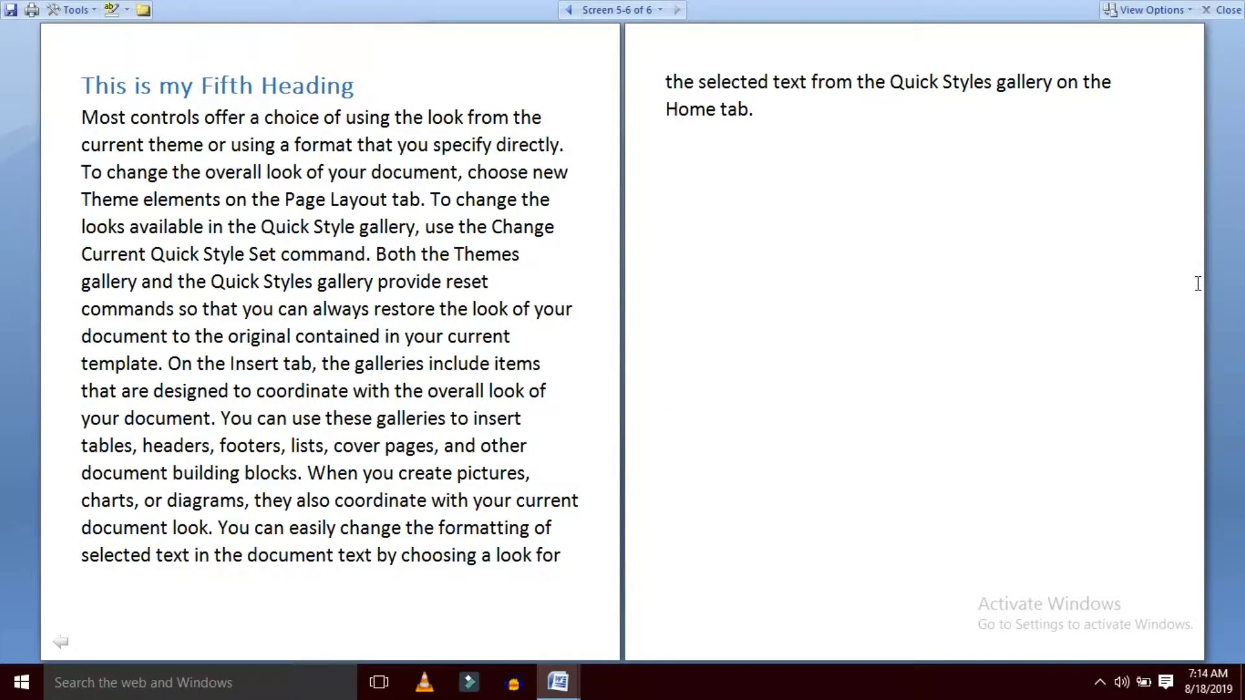
click(44, 283)
click(40, 280)
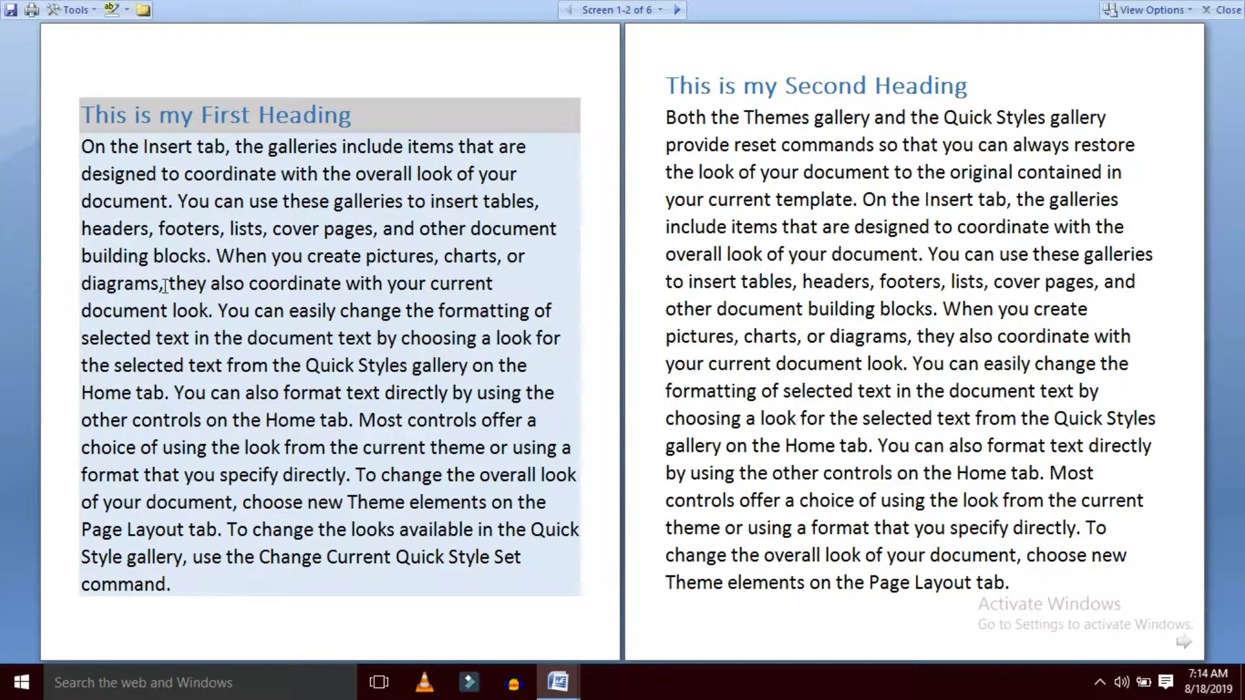
click(682, 9)
click(682, 9)
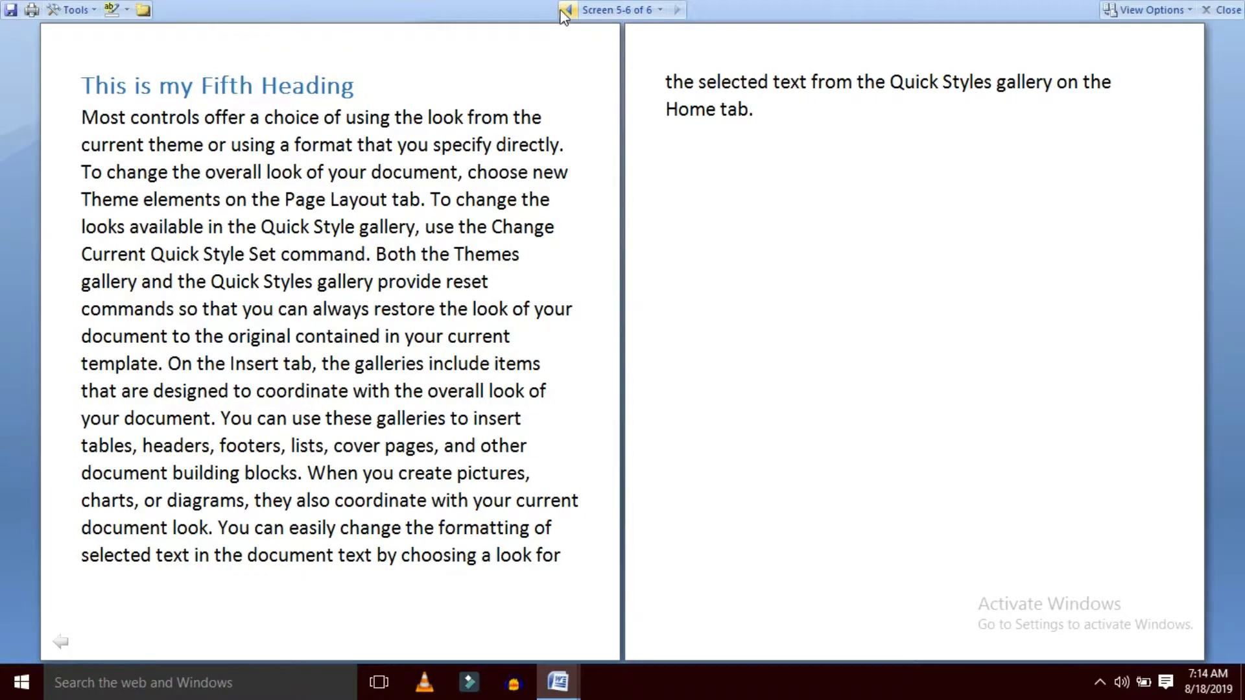
click(566, 10)
click(566, 10)
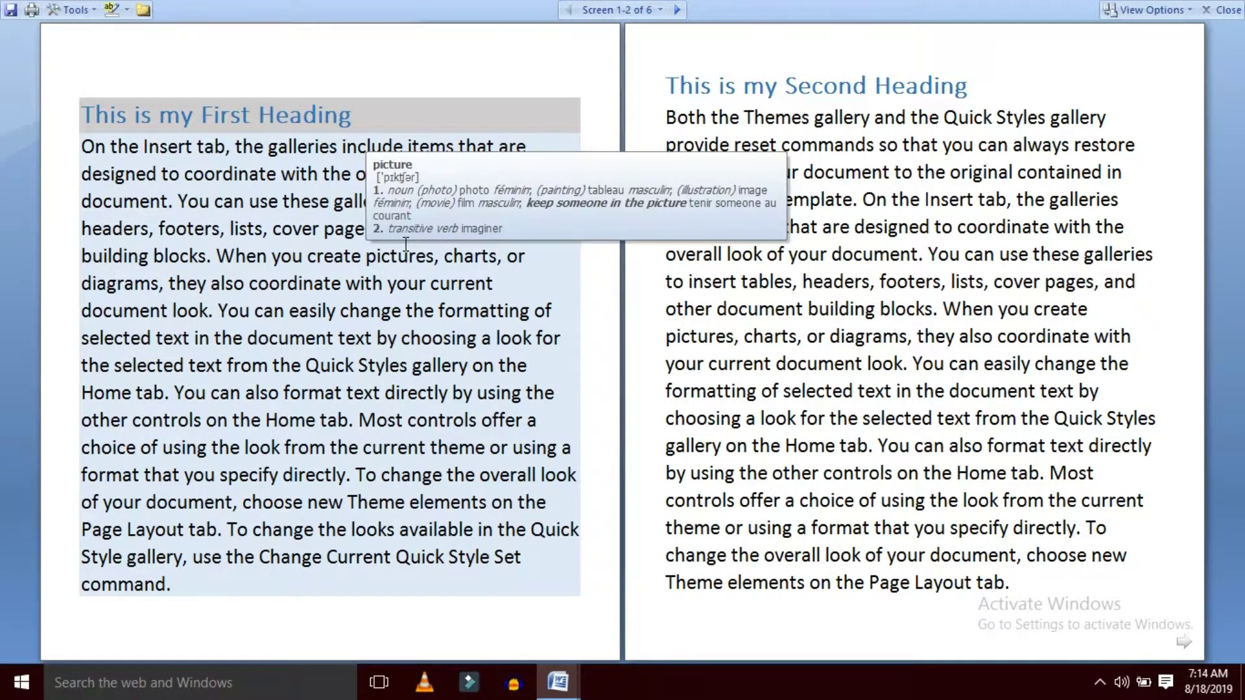
click(1224, 10)
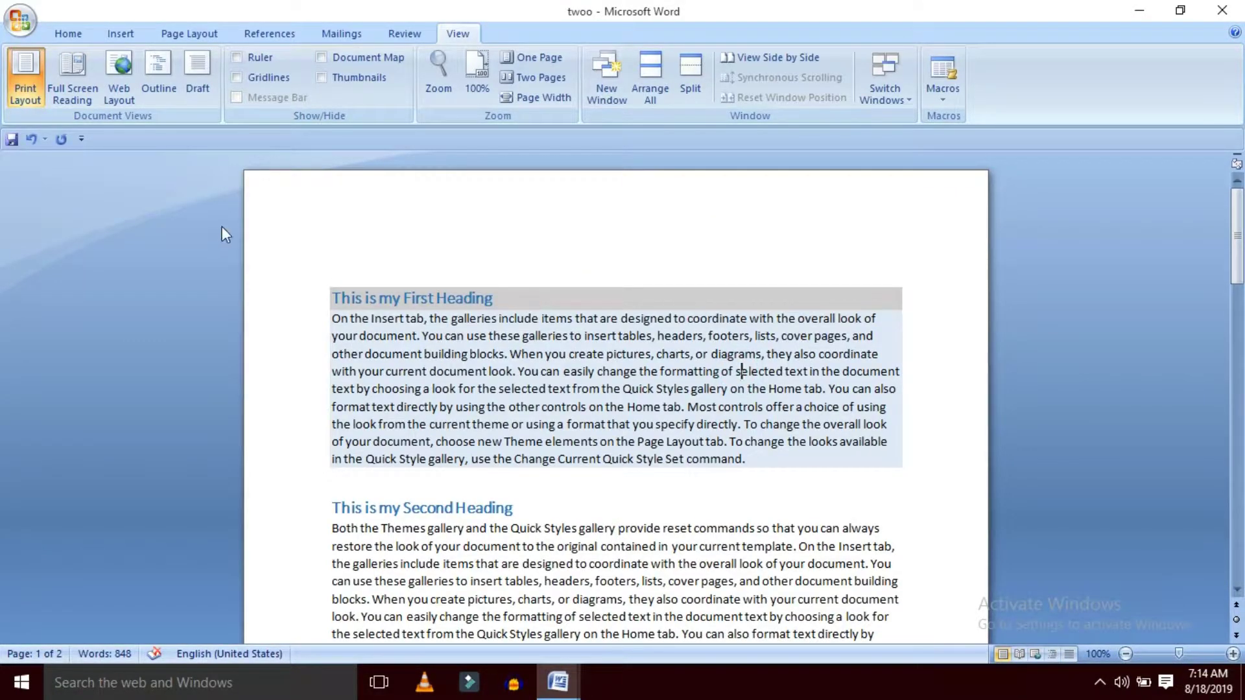
Step: Show the document in Web Layout, scroll the page, then change to Outline view
click(115, 96)
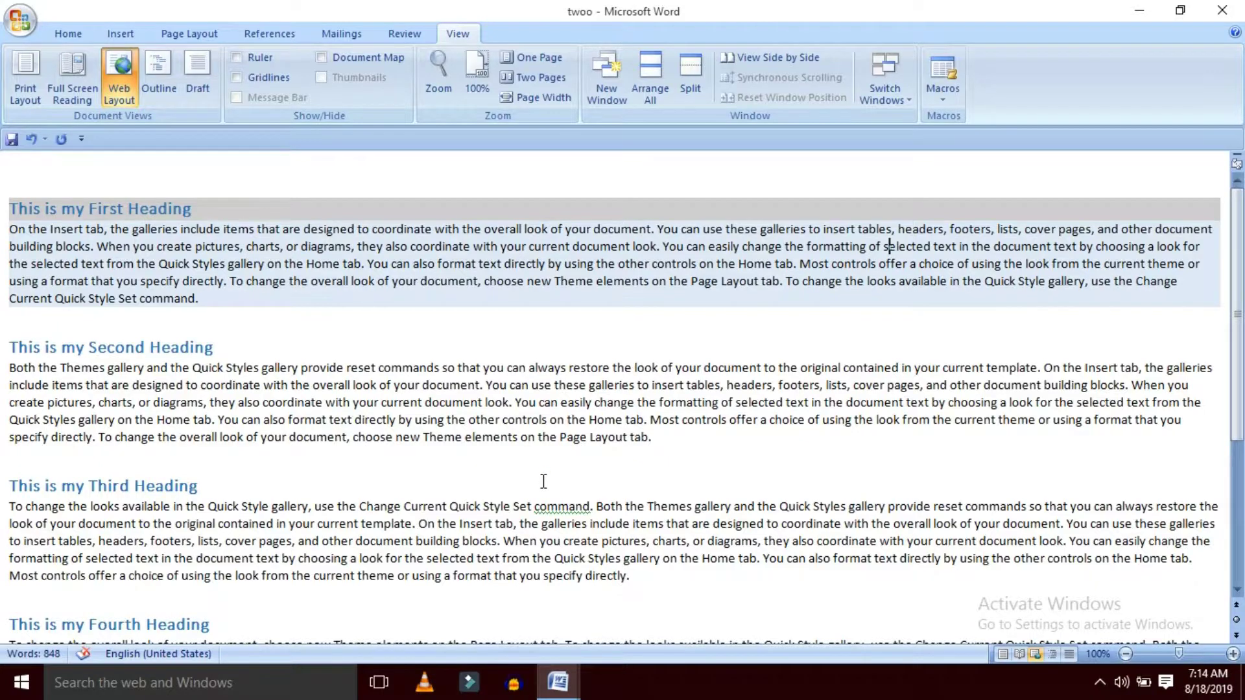
scroll(594, 422, down, 1)
scroll(596, 422, down, 3)
scroll(596, 422, down, 2)
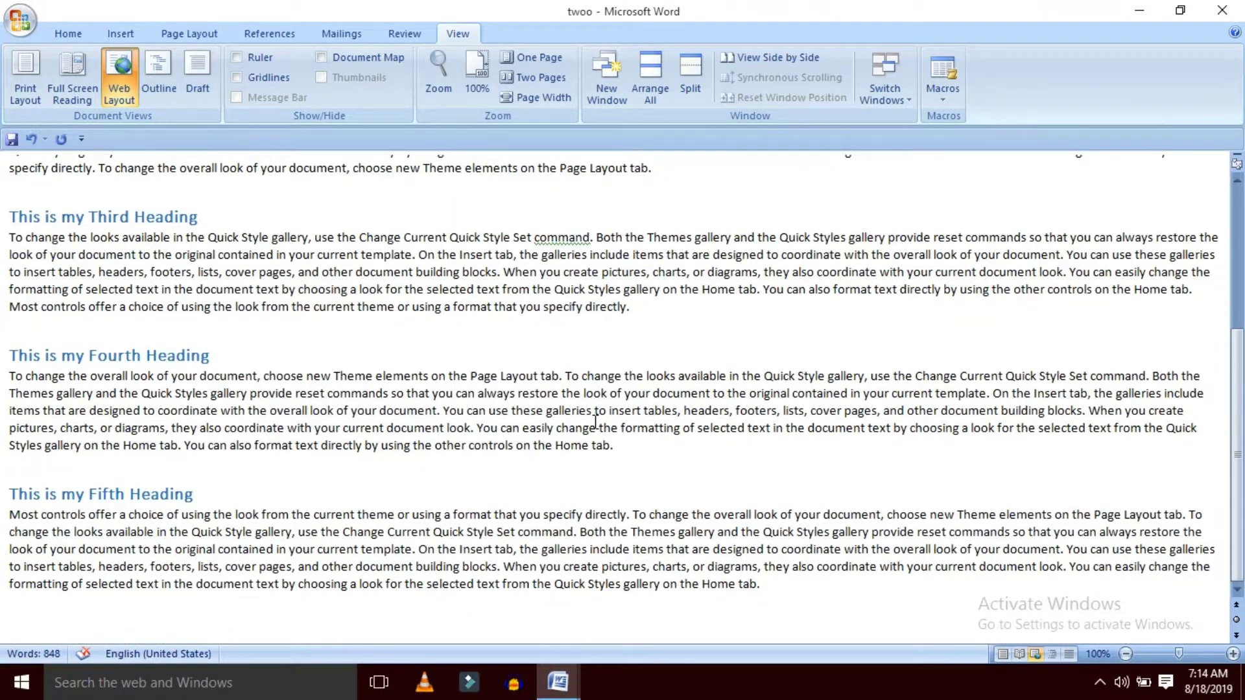
scroll(595, 422, up, 3)
scroll(596, 422, up, 2)
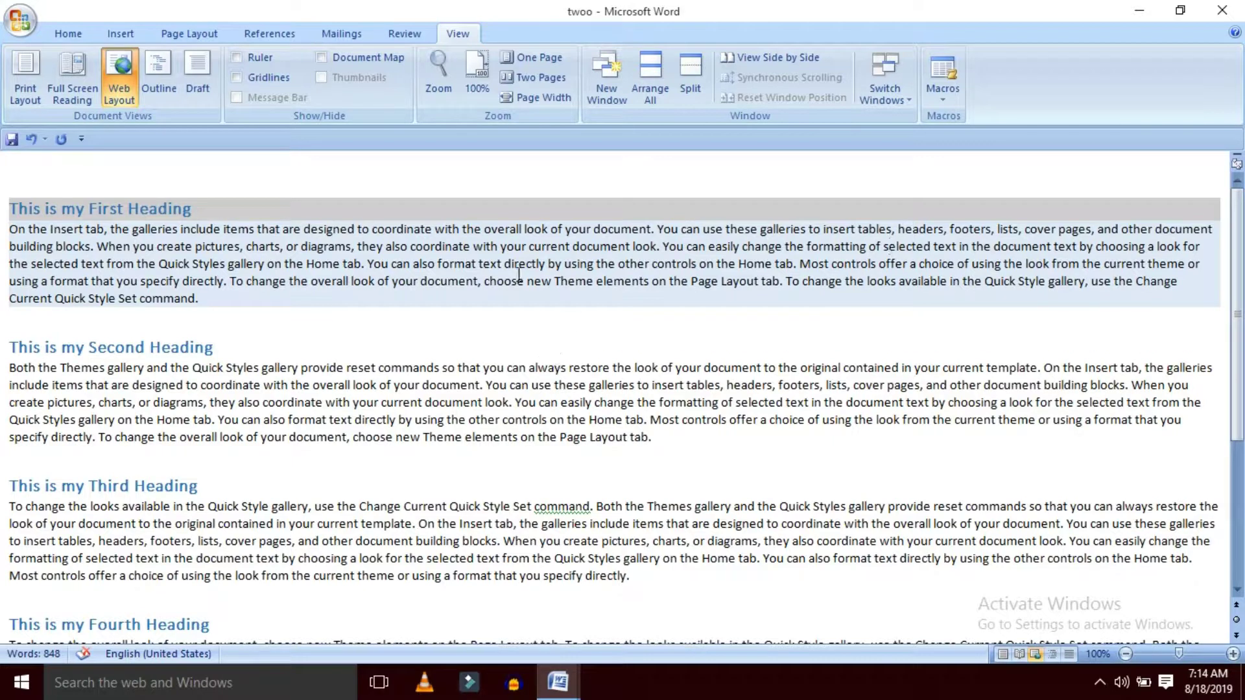
click(156, 70)
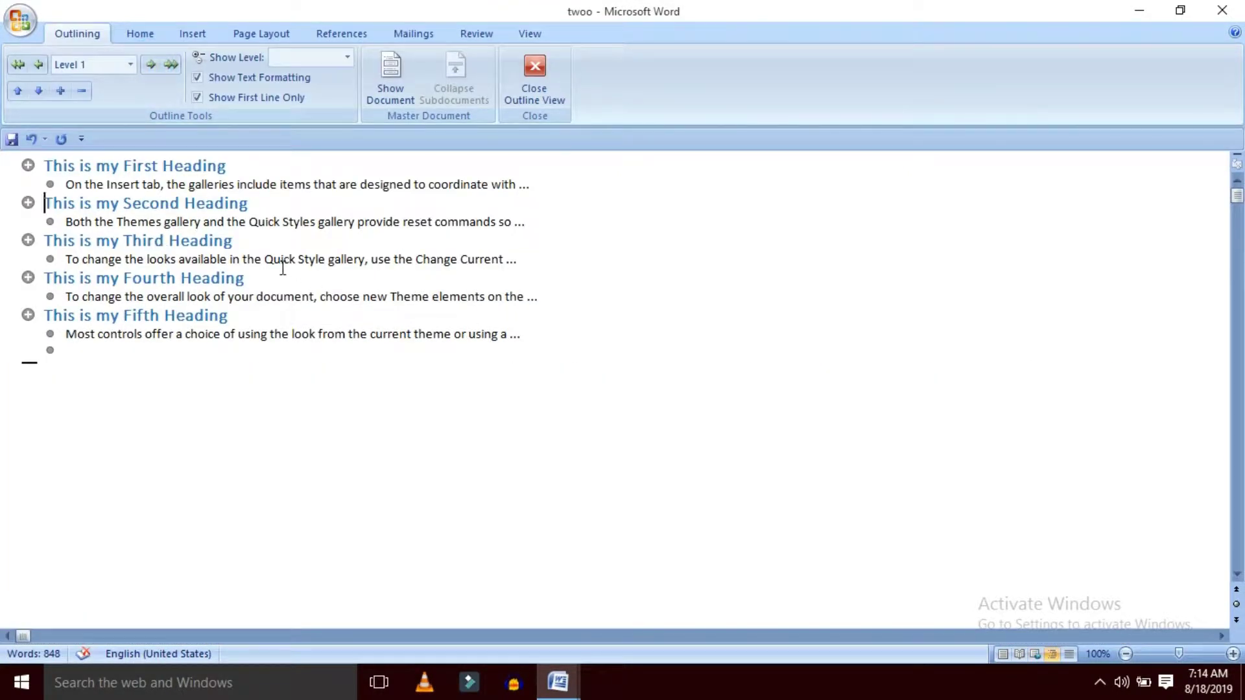
Step: Select the first body paragraph, then the first heading with its body, and clear it
click(50, 185)
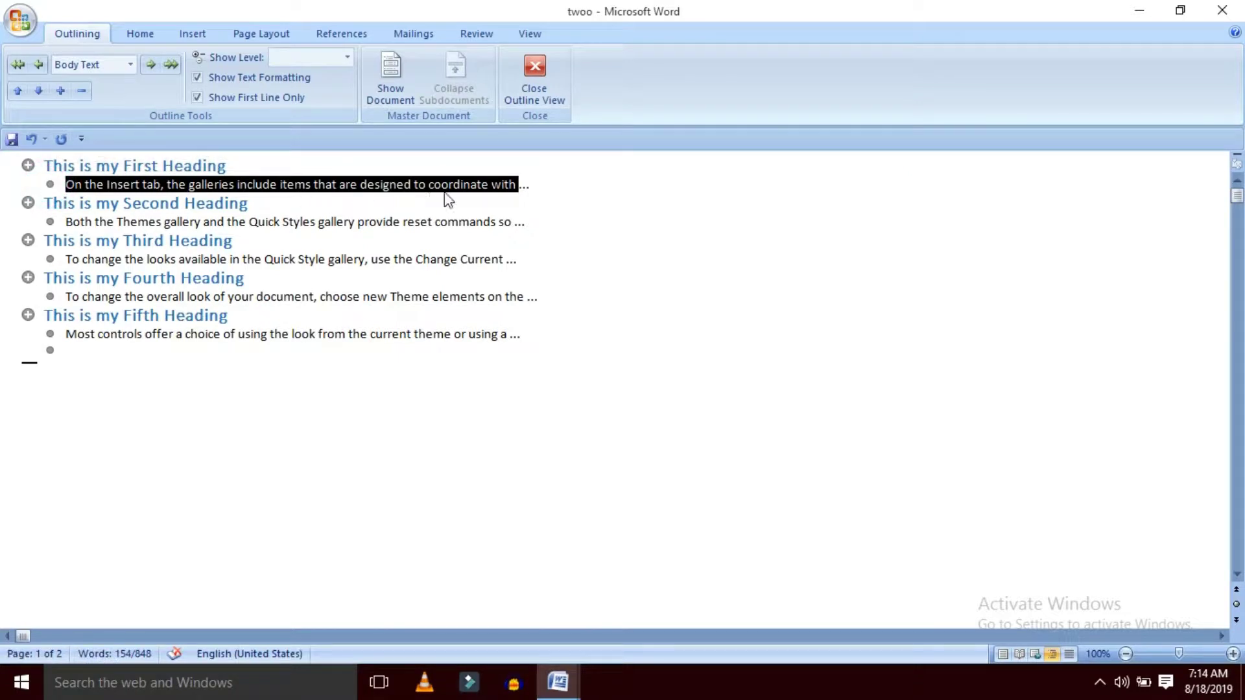
click(402, 203)
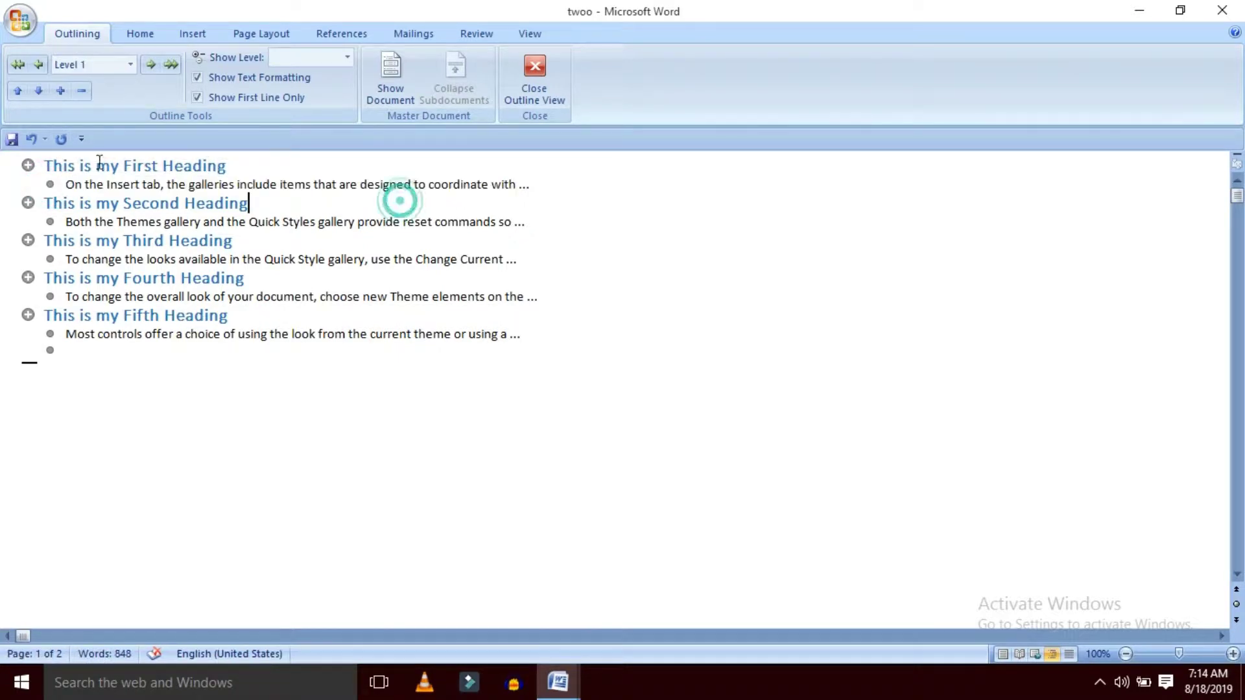
click(27, 165)
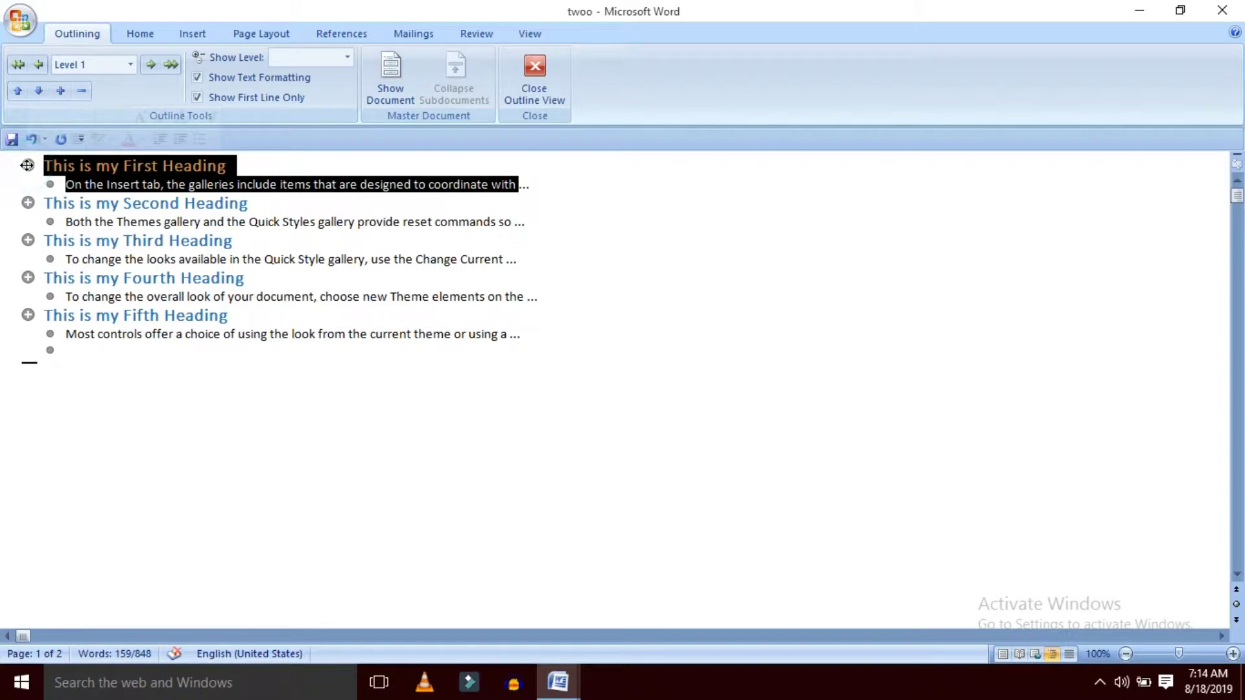
click(131, 185)
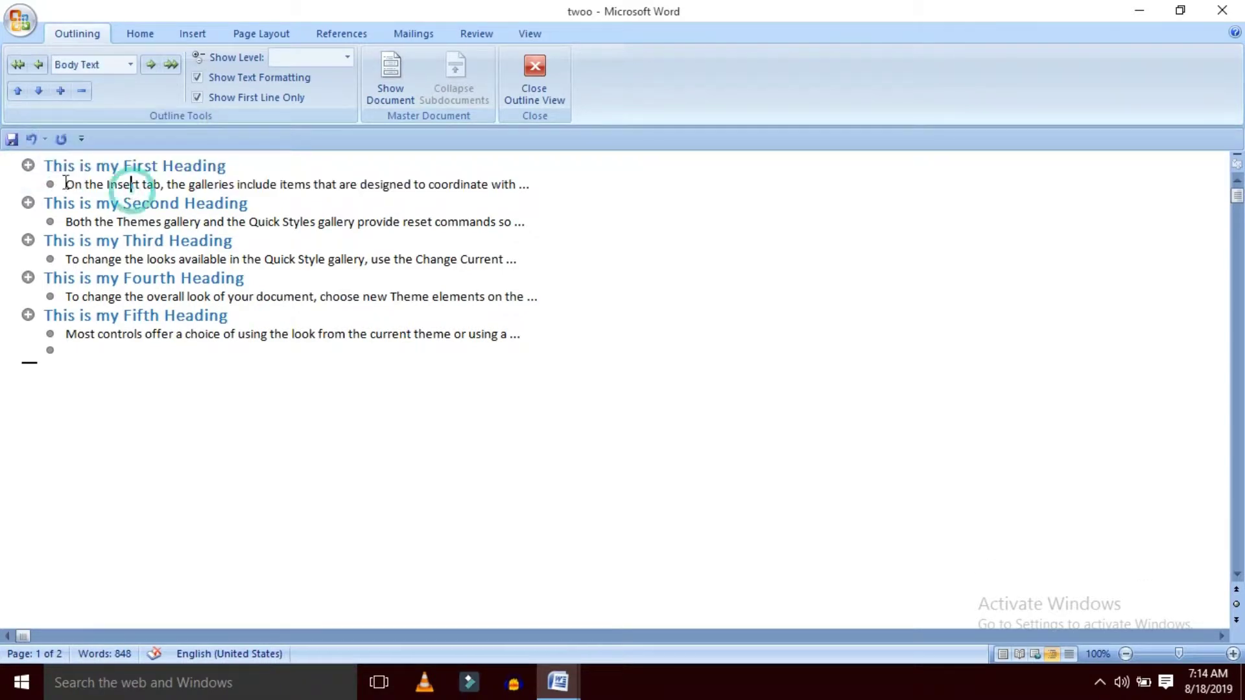
Step: Select and clear the second section, show master document tools, then close Outline view
click(28, 203)
click(147, 222)
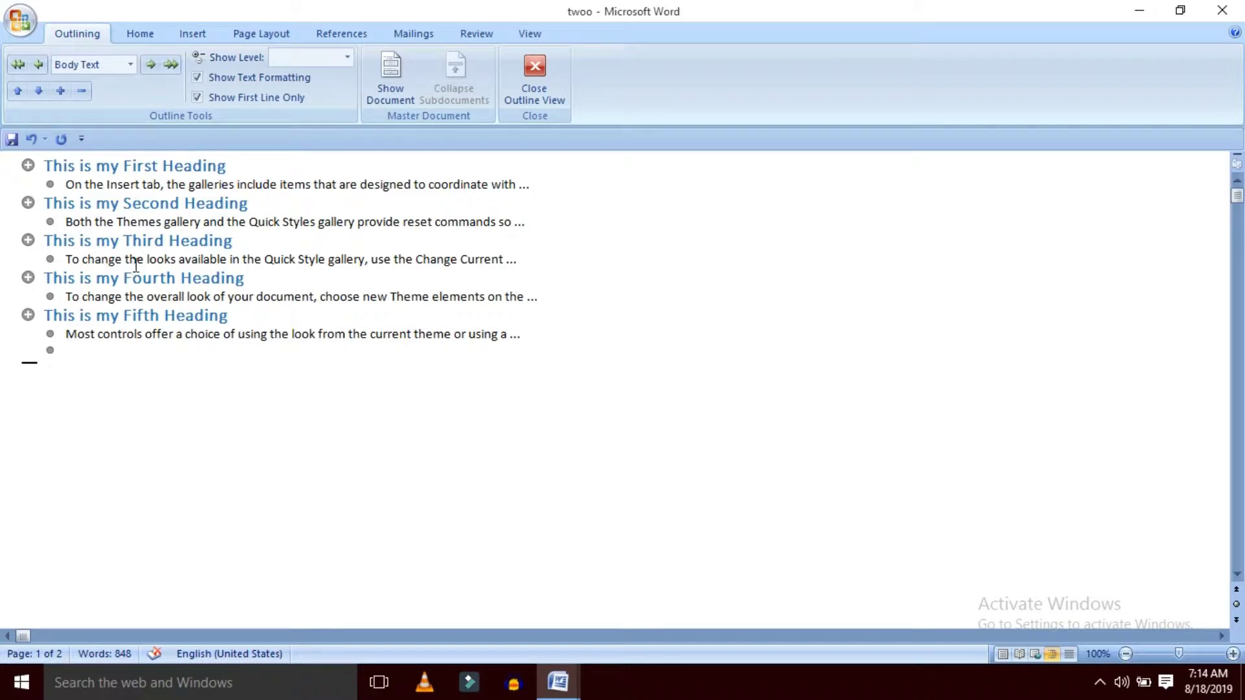
click(386, 81)
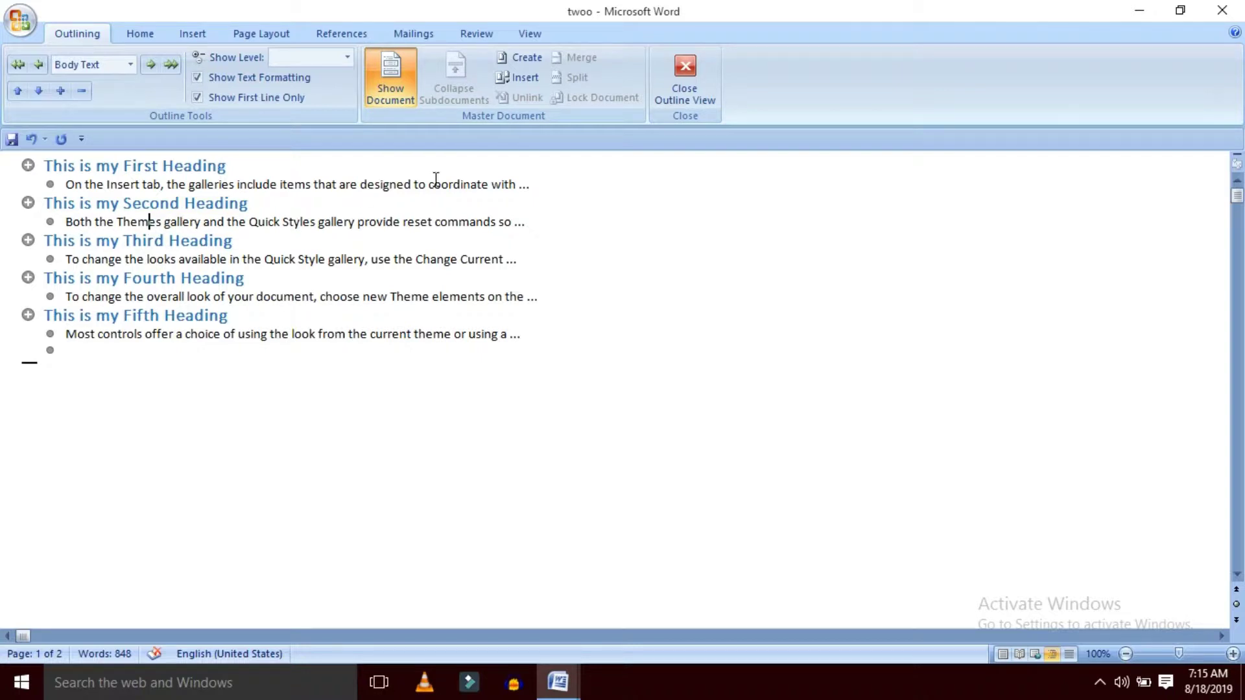
click(685, 81)
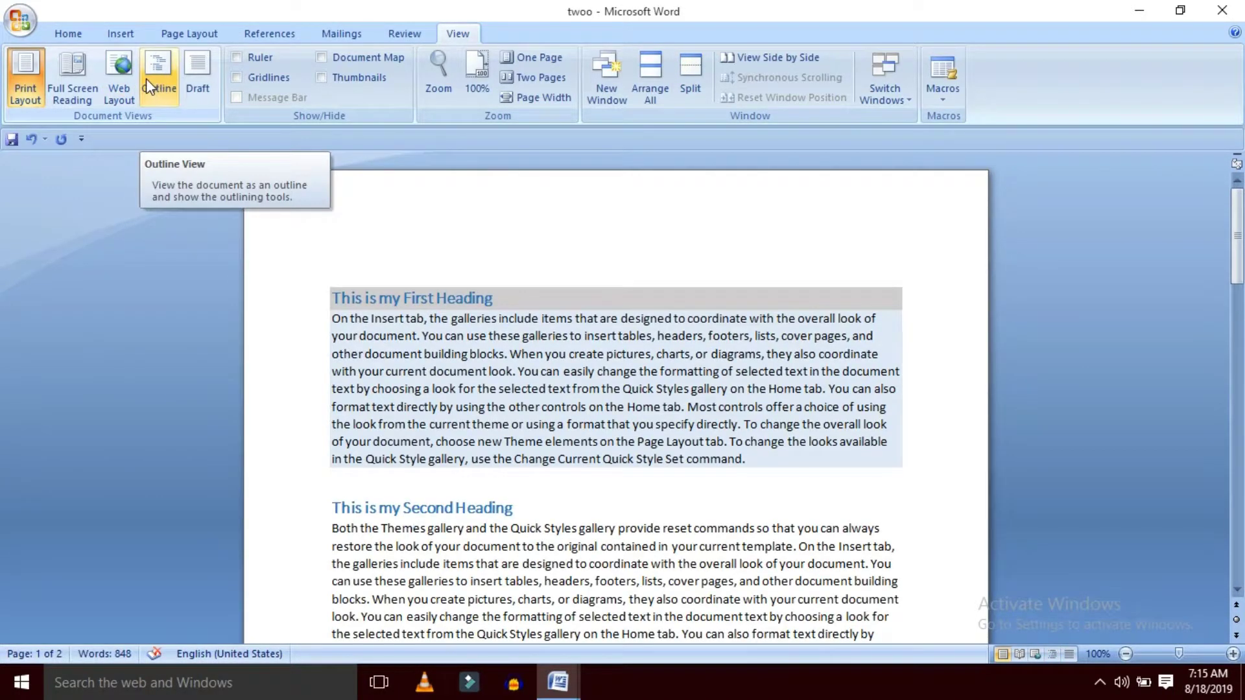
Step: Switch to Draft view and scroll down and back up through the headings and paragraphs
click(197, 83)
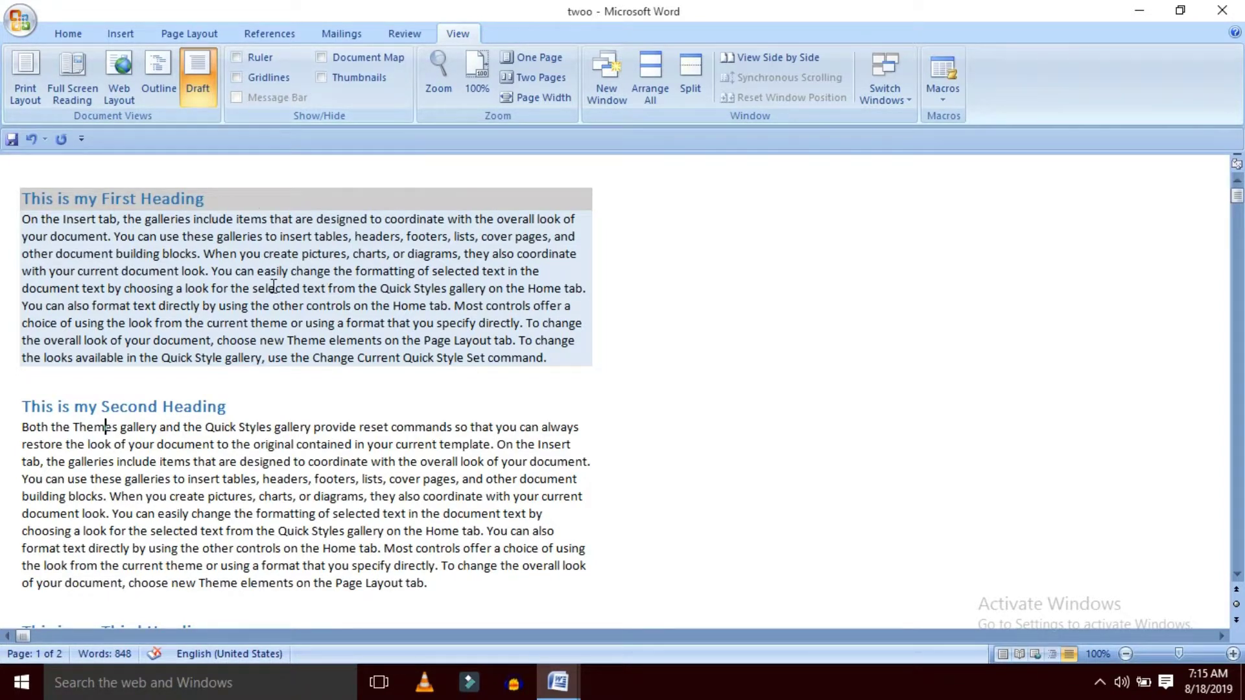
scroll(278, 295, down, 2)
scroll(278, 295, down, 2)
scroll(278, 295, down, 5)
scroll(278, 295, down, 1)
scroll(279, 295, down, 5)
scroll(278, 295, down, 1)
scroll(278, 295, up, 6)
scroll(278, 295, up, 5)
scroll(278, 295, up, 5)
Step: Return to Print Layout and place the cursor before the first heading
click(28, 97)
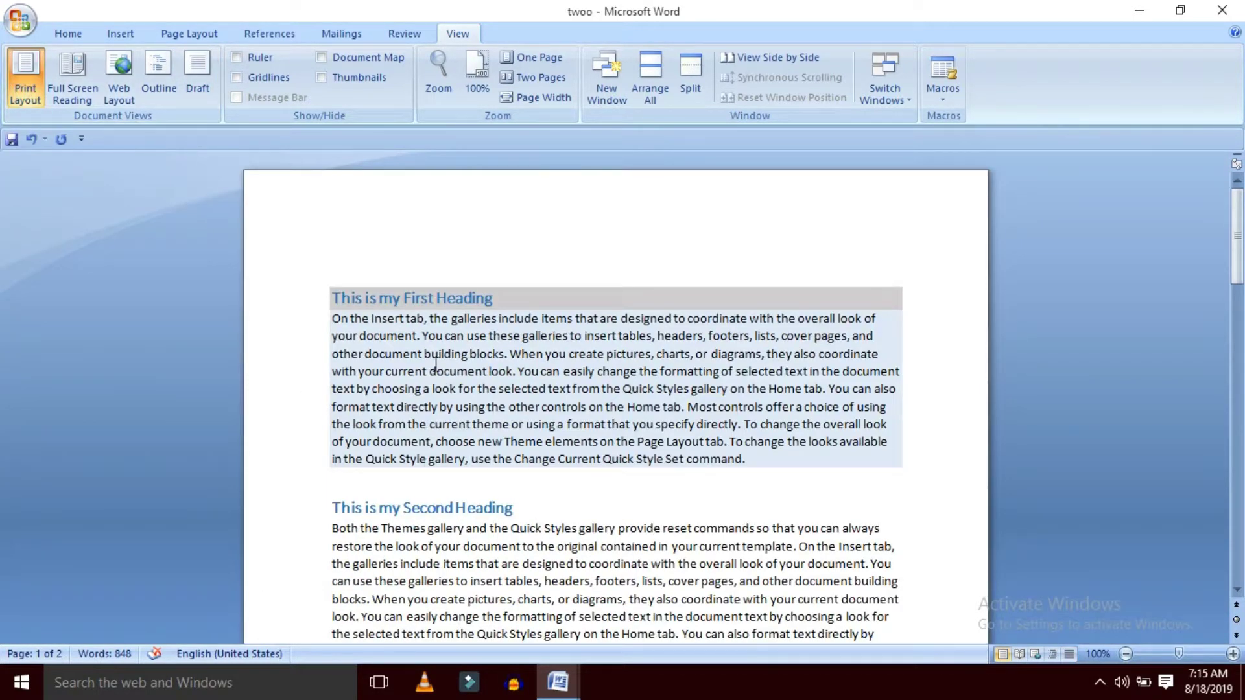
click(334, 298)
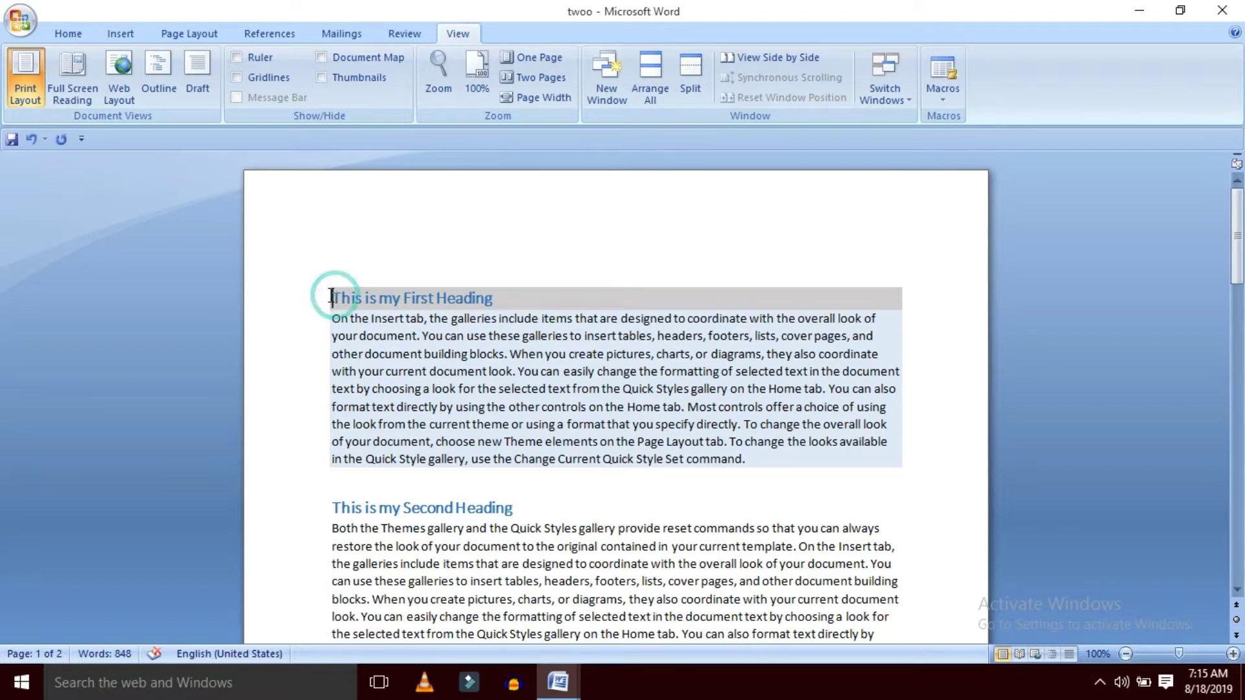